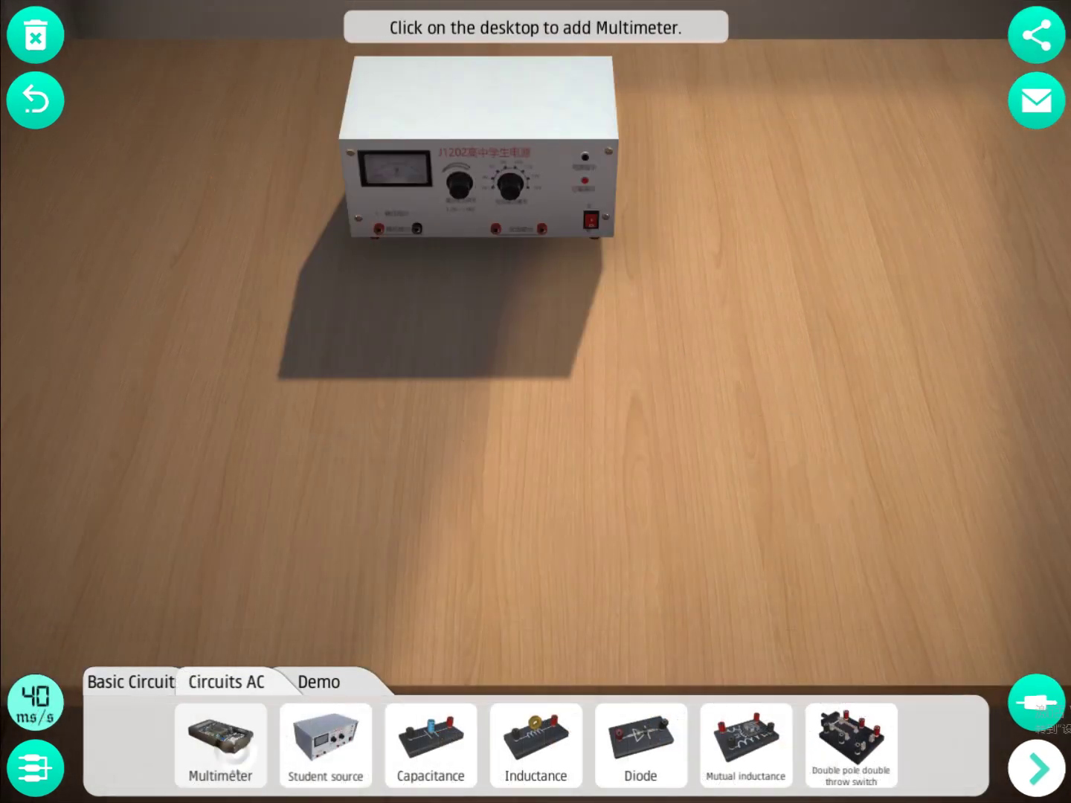
# Step: Place a multimeter, a light bulb and a sliding rheostat on the desk
pyautogui.click(832, 484)
pyautogui.click(131, 682)
pyautogui.click(360, 747)
pyautogui.click(326, 444)
pyautogui.click(464, 747)
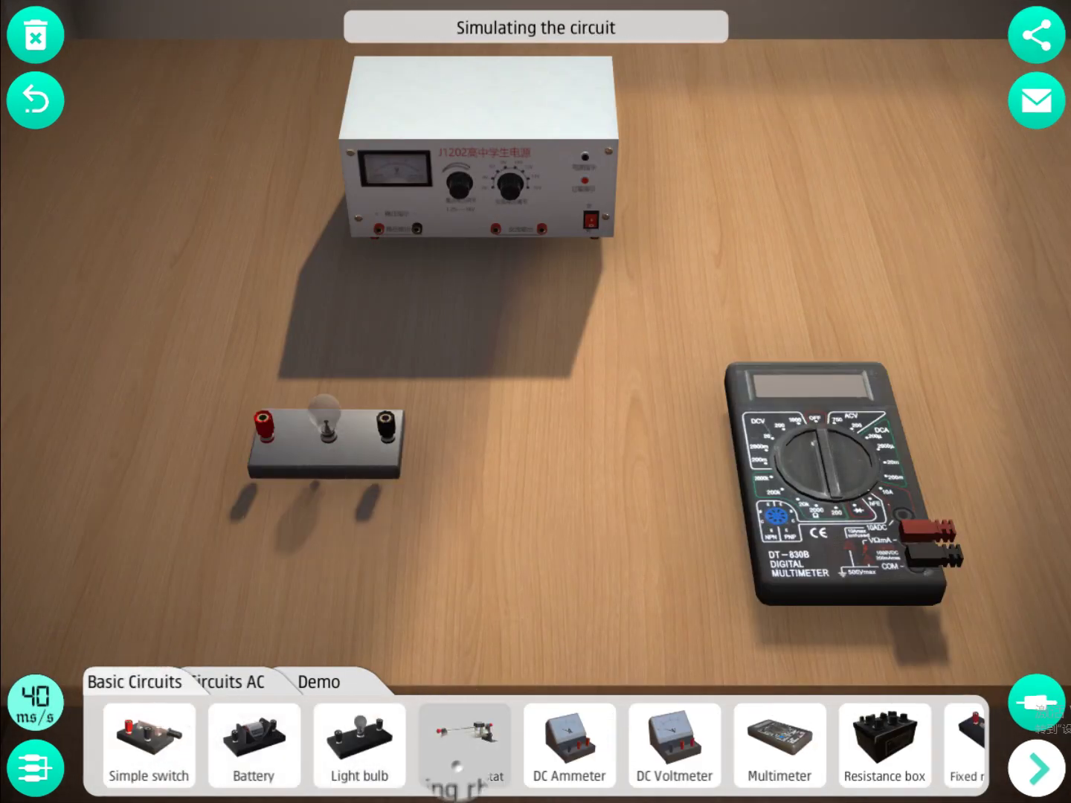
pyautogui.click(567, 577)
# Step: Add the Demo red-and-green light board, then start a wire at the bulb's left terminal
pyautogui.click(318, 681)
pyautogui.click(585, 746)
pyautogui.click(260, 569)
pyautogui.click(326, 435)
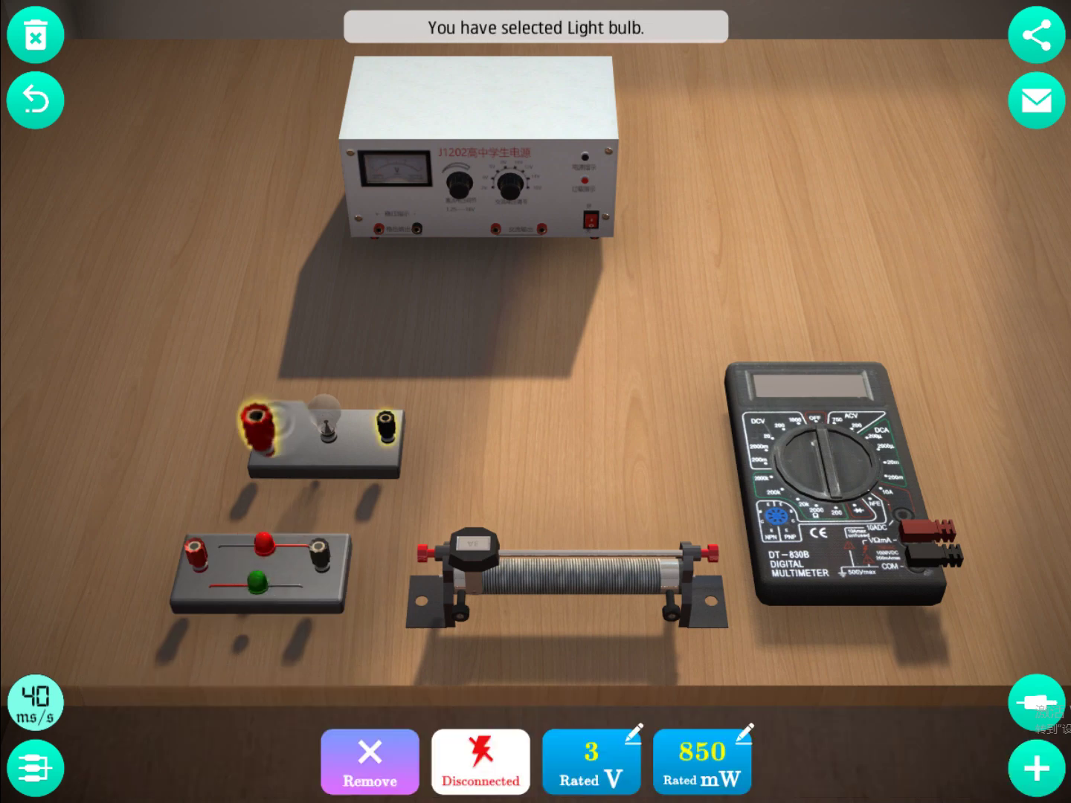
pyautogui.click(259, 423)
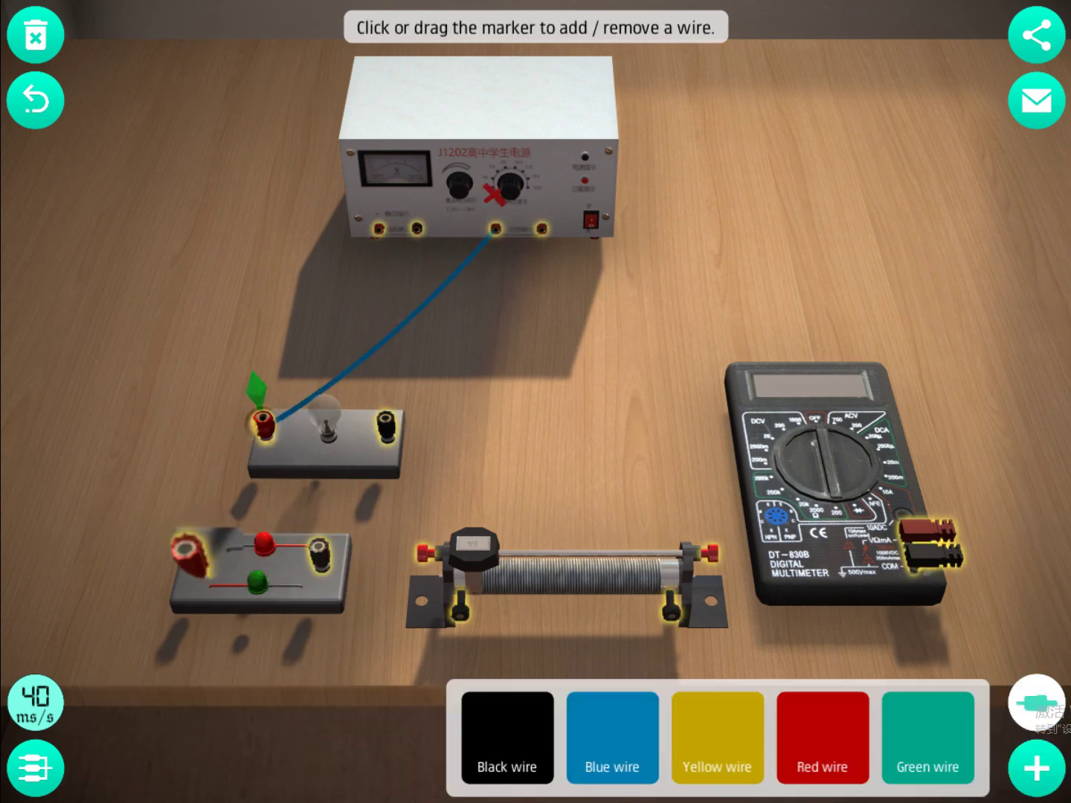
# Step: Wire the bulb to the light board and rheostat, and the rheostat to the multimeter
pyautogui.click(191, 552)
pyautogui.click(423, 553)
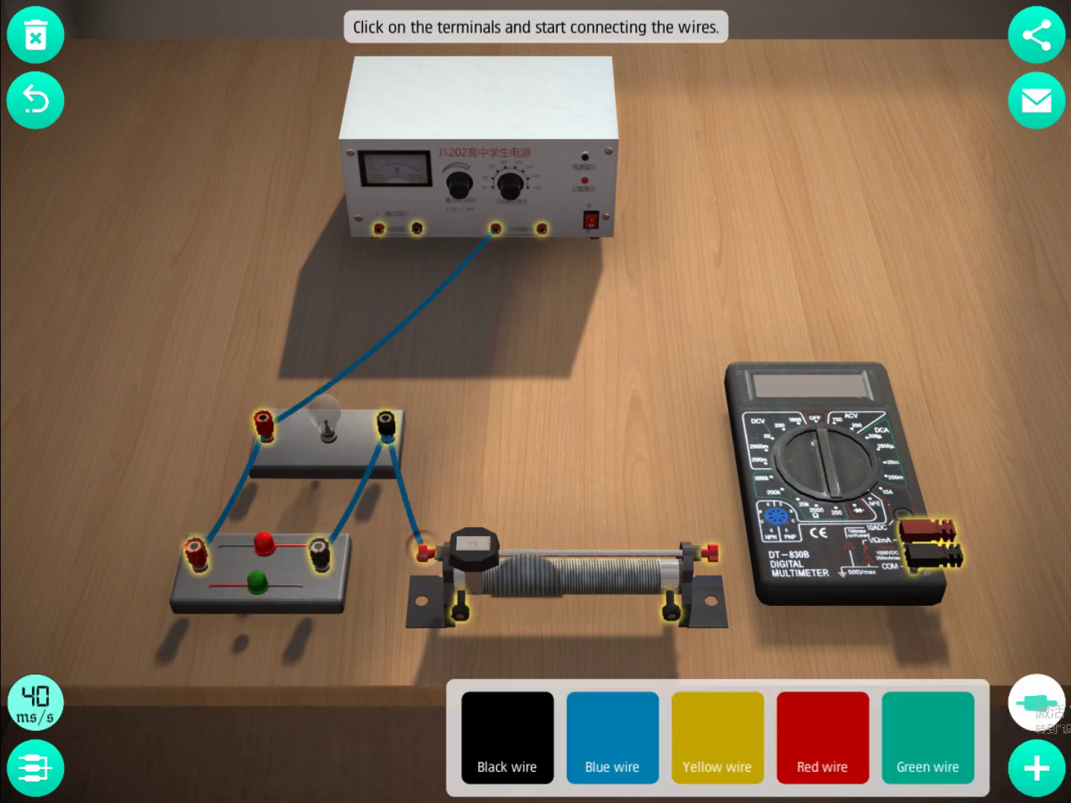
pyautogui.click(942, 528)
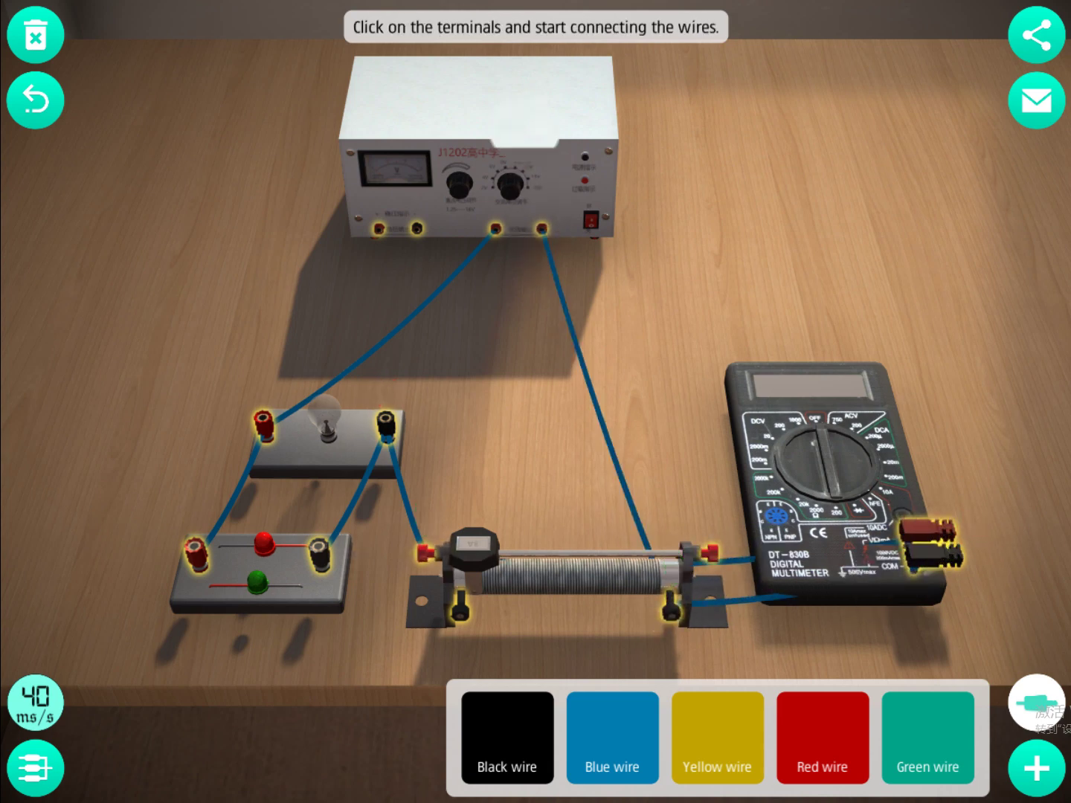
# Step: Close the Student source's switch and slide the rheostat contact to 100%
pyautogui.click(522, 125)
pyautogui.click(371, 761)
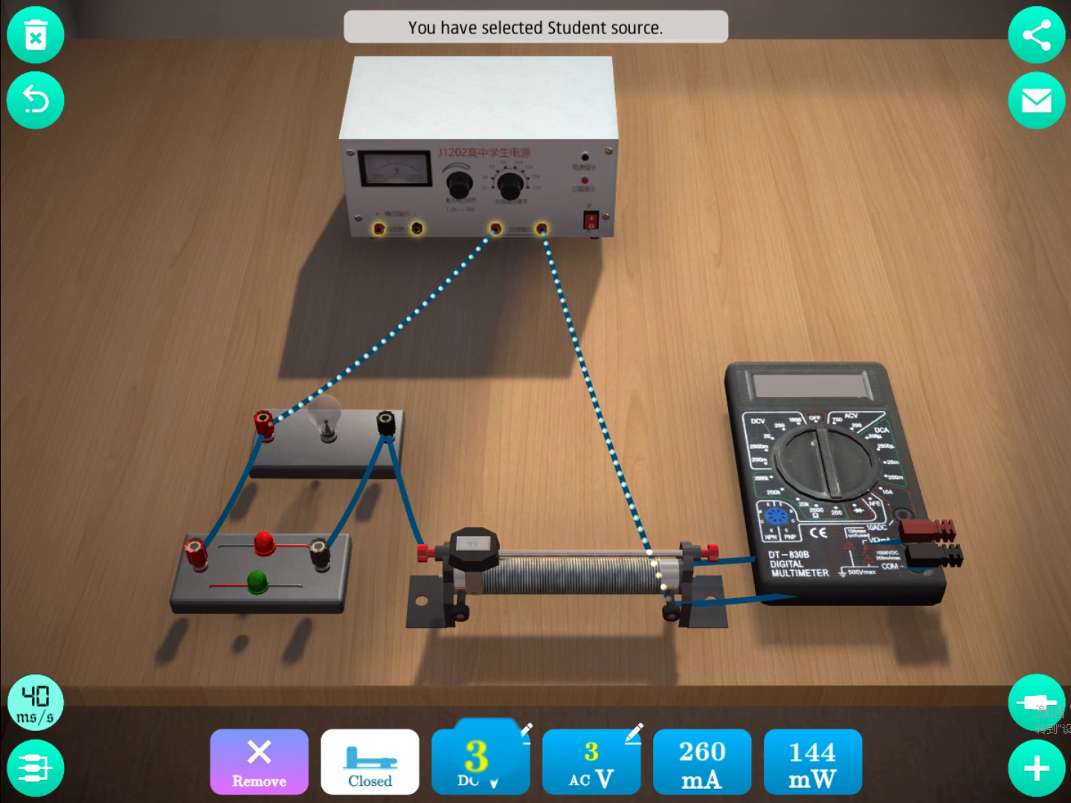
pyautogui.click(544, 577)
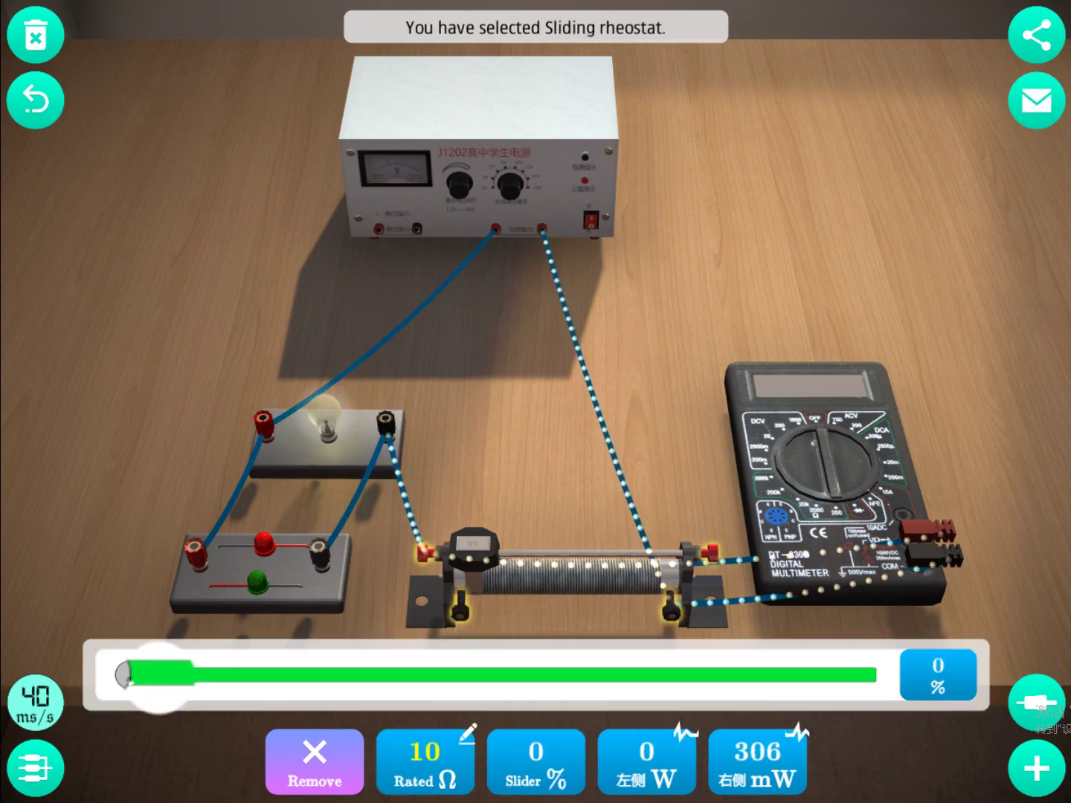
pyautogui.moveTo(125, 674); pyautogui.dragTo(873, 673)
# Step: Check the bulb's voltage graph while briefly slowing the simulation, then restore normal speed
pyautogui.click(325, 418)
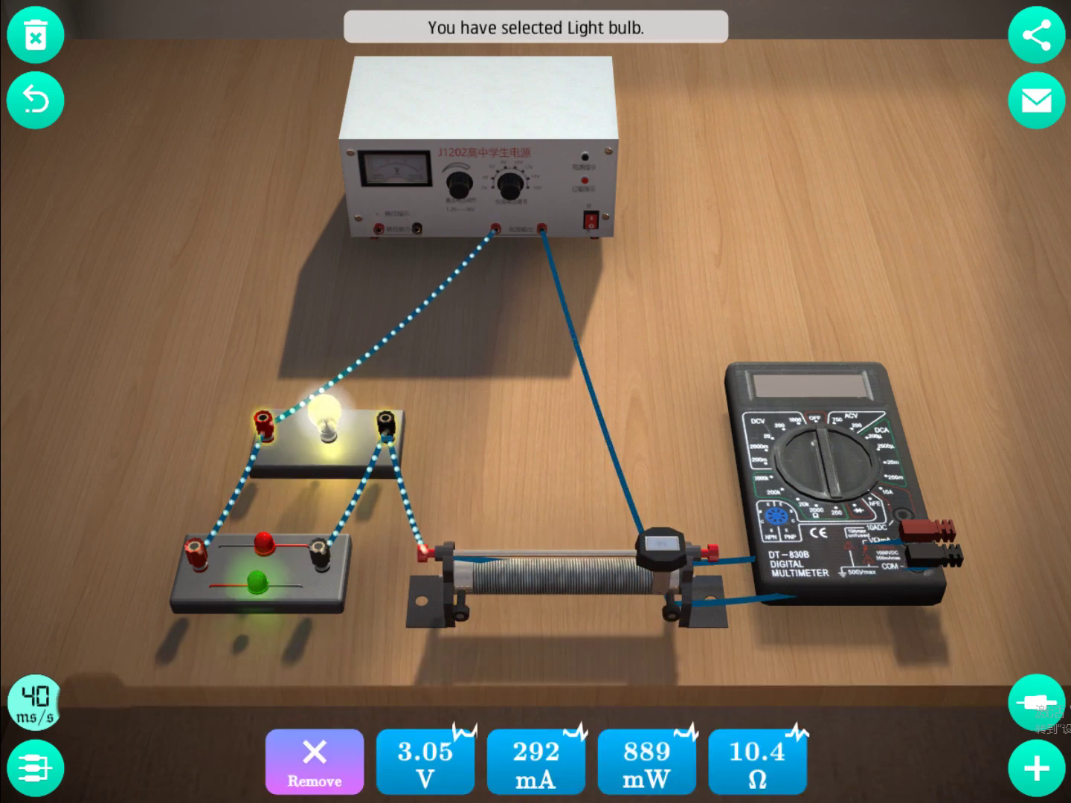
pyautogui.click(35, 703)
pyautogui.click(426, 761)
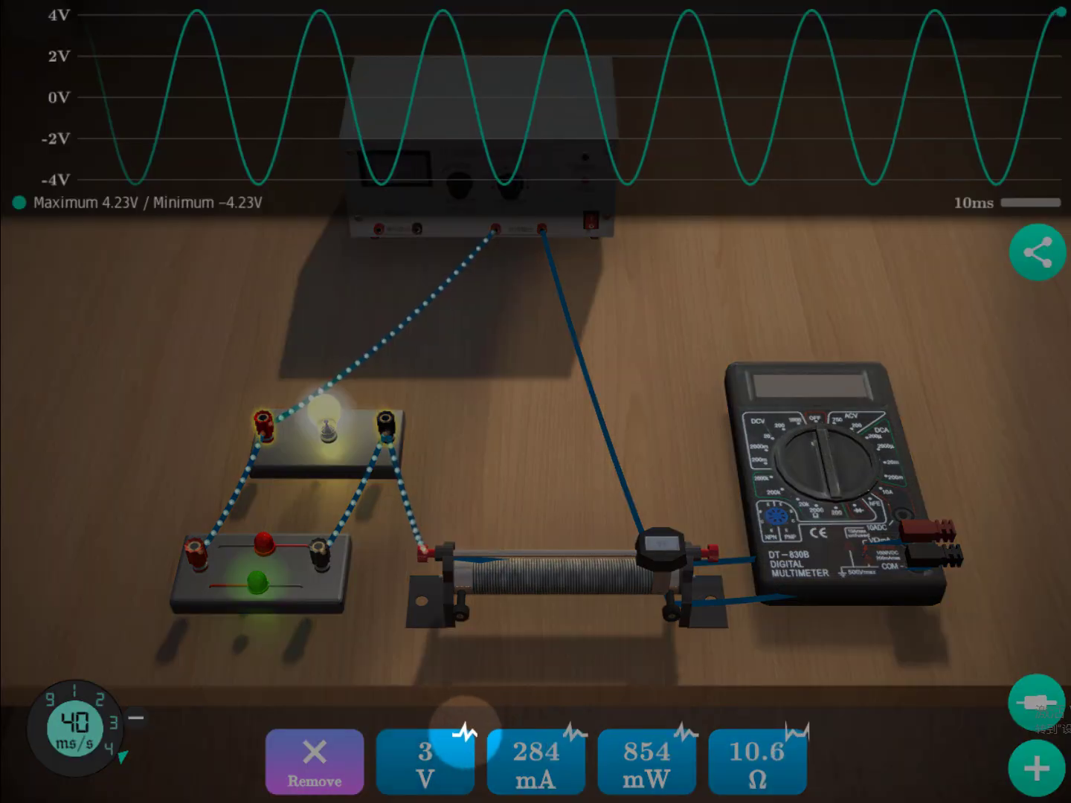
pyautogui.moveTo(122, 752)
pyautogui.mouseDown()
pyautogui.moveTo(92, 777)
pyautogui.moveTo(146, 661)
pyautogui.mouseUp()
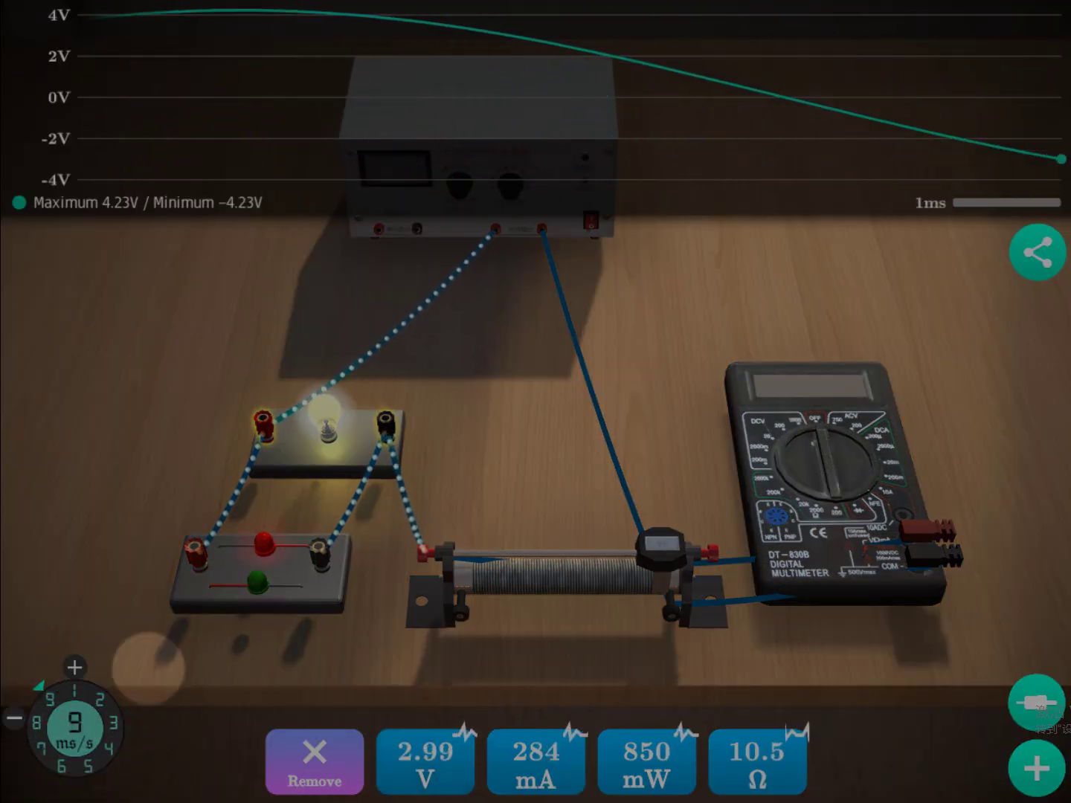
pyautogui.click(75, 668)
pyautogui.click(513, 282)
# Step: Adjust the power source's DC and AC output voltages, then deselect it
pyautogui.click(536, 201)
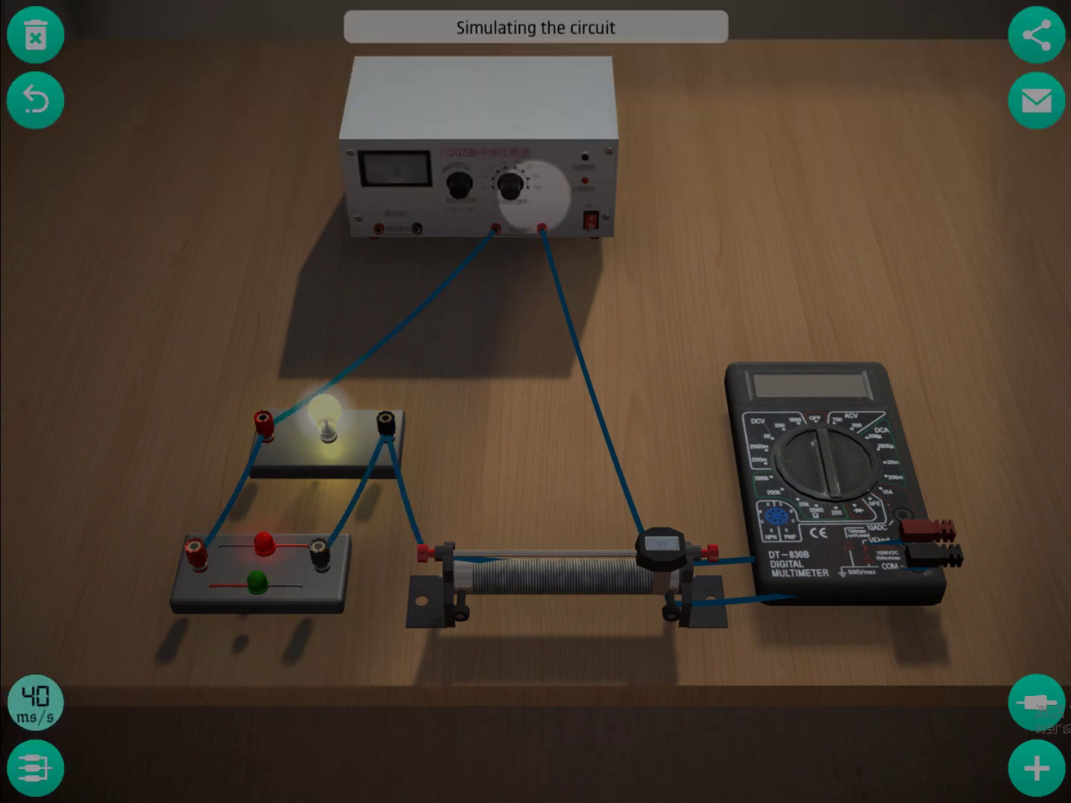
pyautogui.click(481, 757)
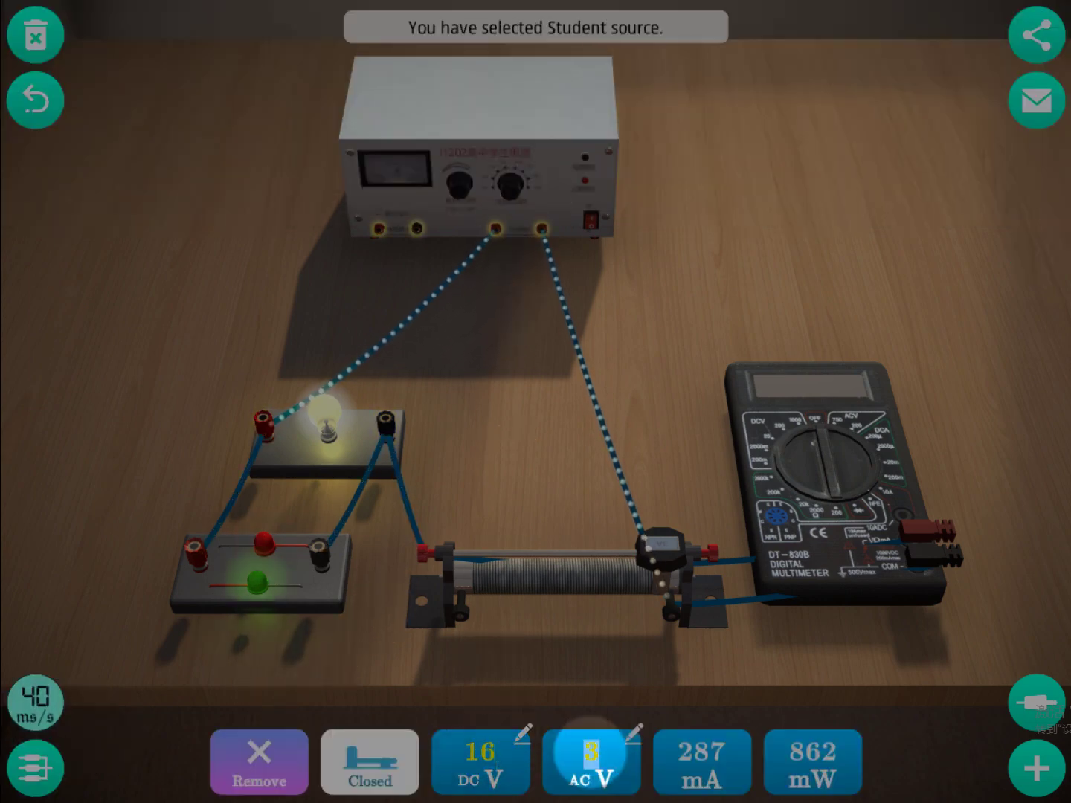
pyautogui.click(592, 757)
pyautogui.click(903, 753)
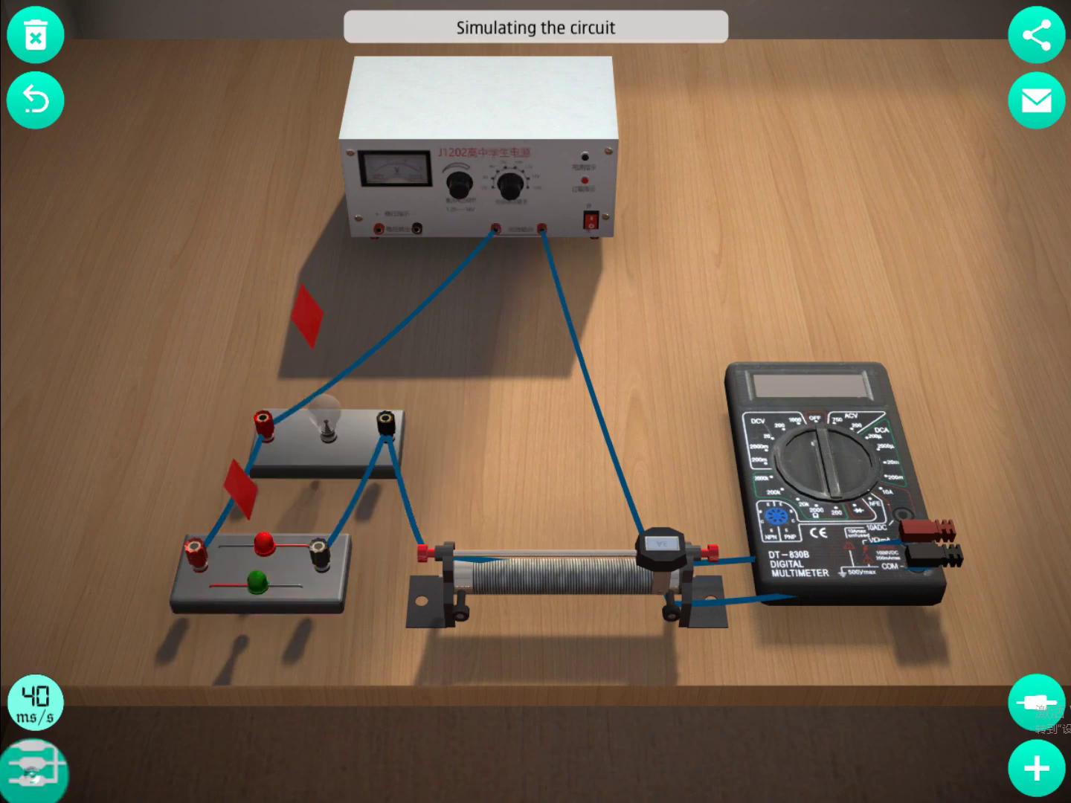
# Step: Switch to circuit diagram mode and confirm with OK to see the schematic
pyautogui.click(35, 768)
pyautogui.click(452, 444)
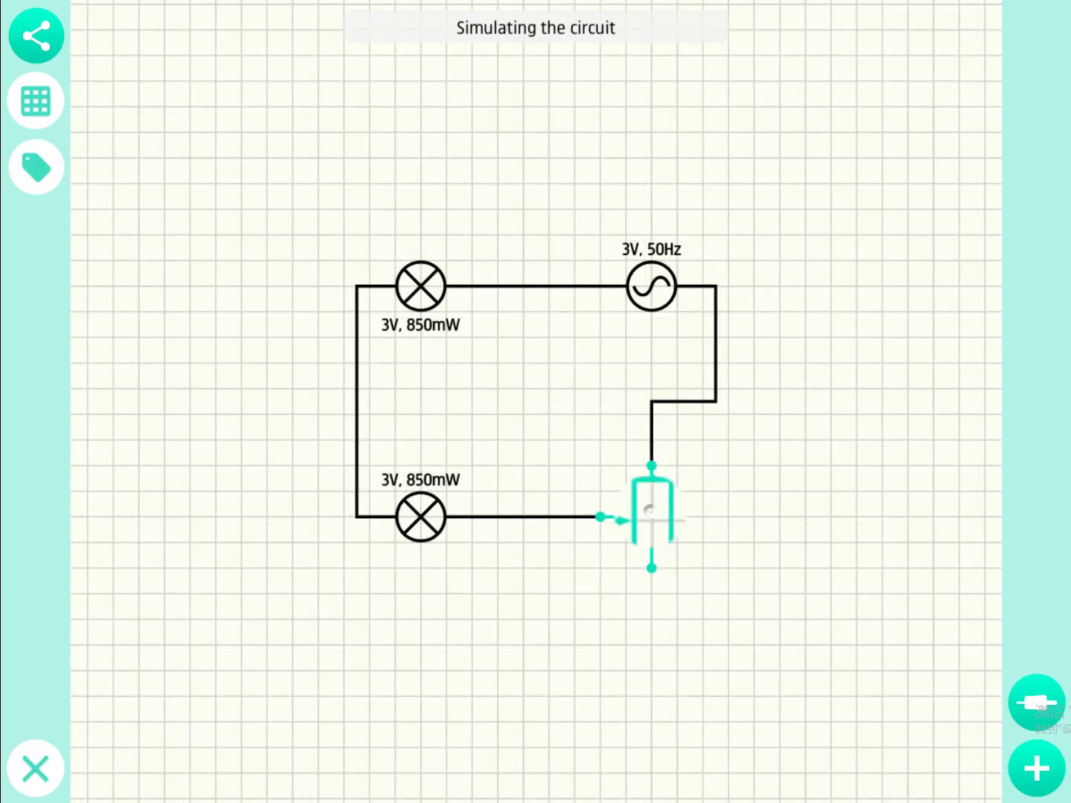